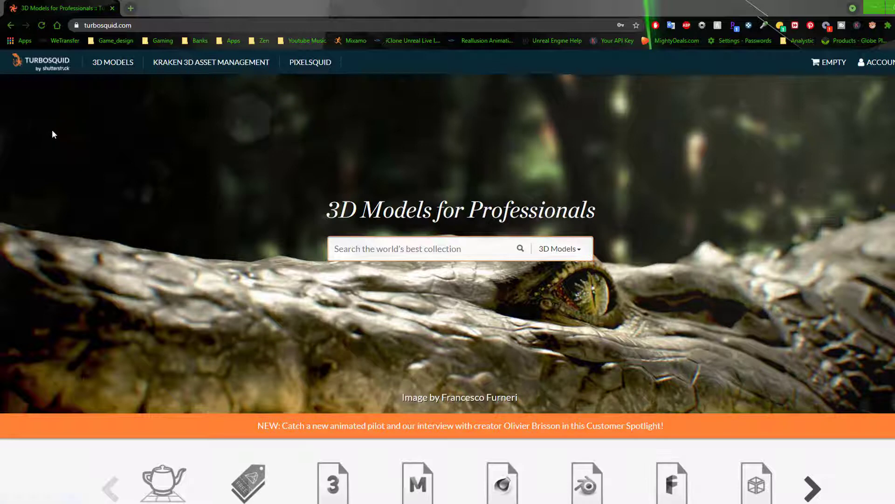
# Scroll the TurboSquid homepage, then open and close the search category list.
pyautogui.moveTo(94, 65)
pyautogui.scroll(-8, 681, 152)
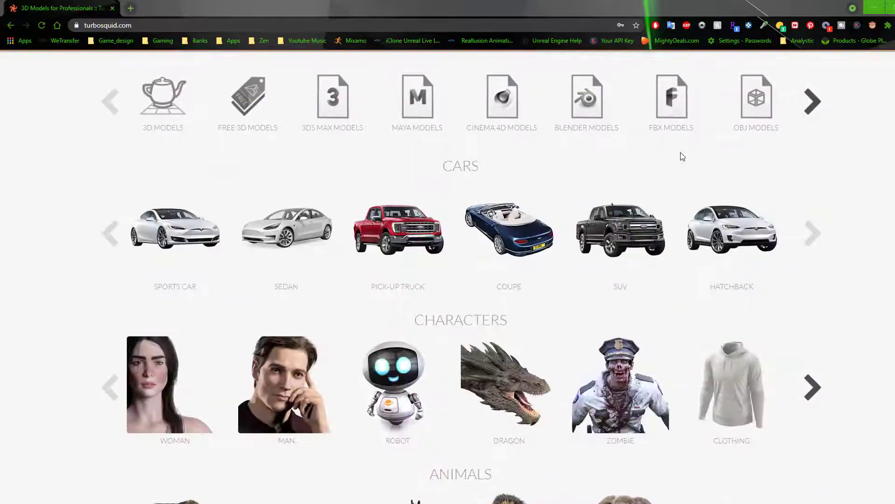
pyautogui.scroll(-5, 103, 282)
pyautogui.scroll(13, 567, 237)
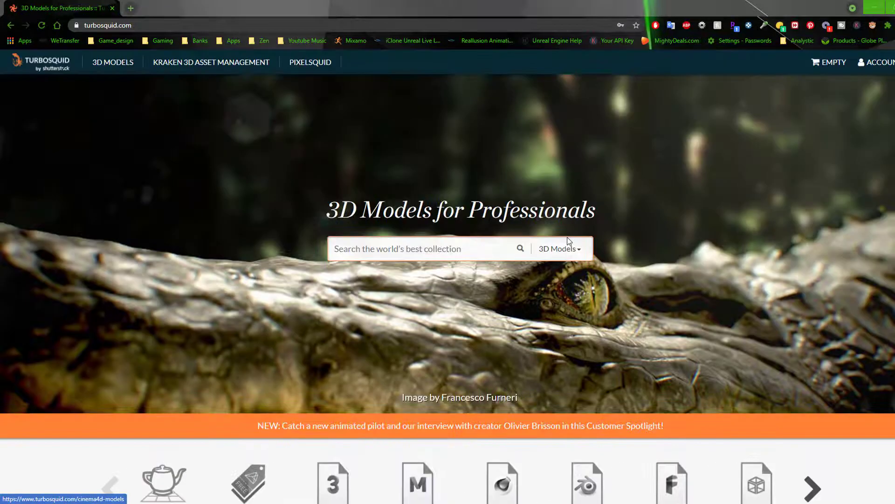
pyautogui.click(569, 257)
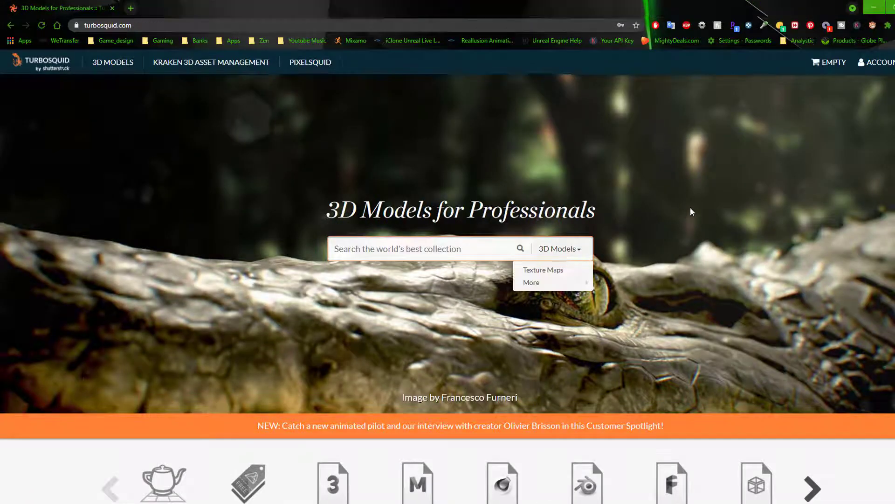
pyautogui.click(817, 114)
# Browse 3D Models filtered to Free 3D Models and open the Bitcoin coin model's page.
pyautogui.click(97, 65)
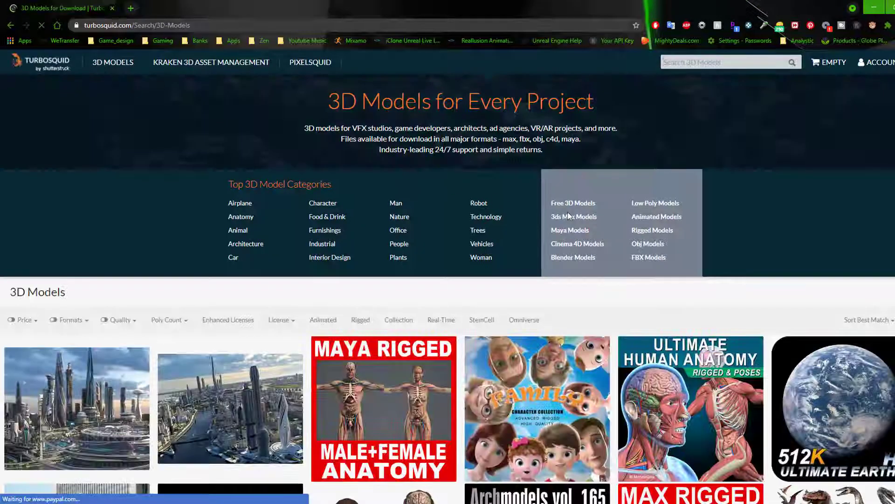
pyautogui.click(569, 203)
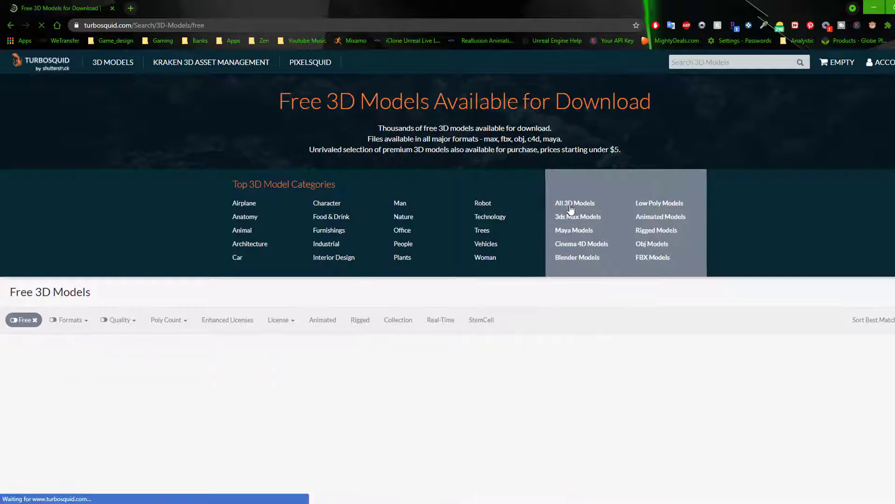
pyautogui.scroll(-1, 207, 301)
pyautogui.scroll(-2, 208, 301)
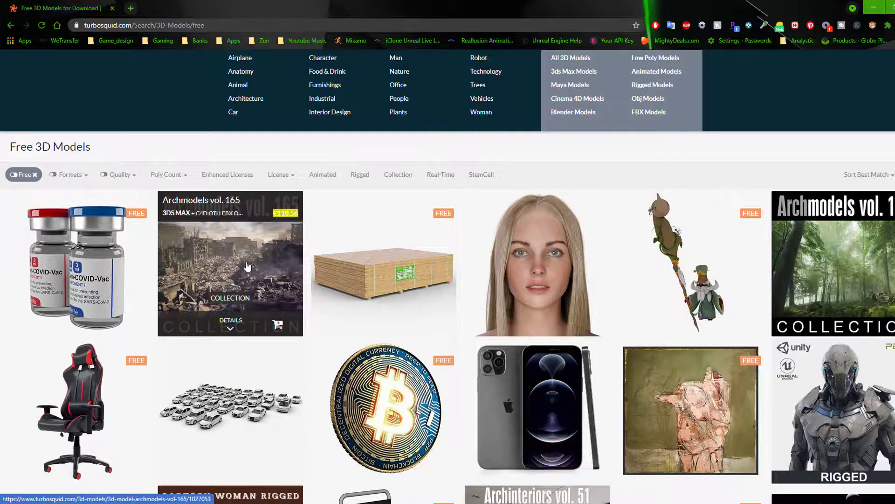
pyautogui.scroll(-4, 246, 264)
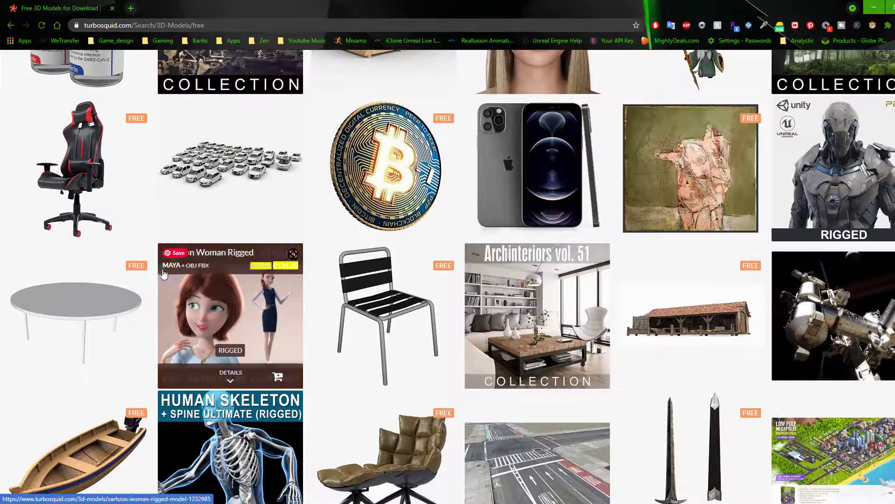
pyautogui.scroll(3, 190, 279)
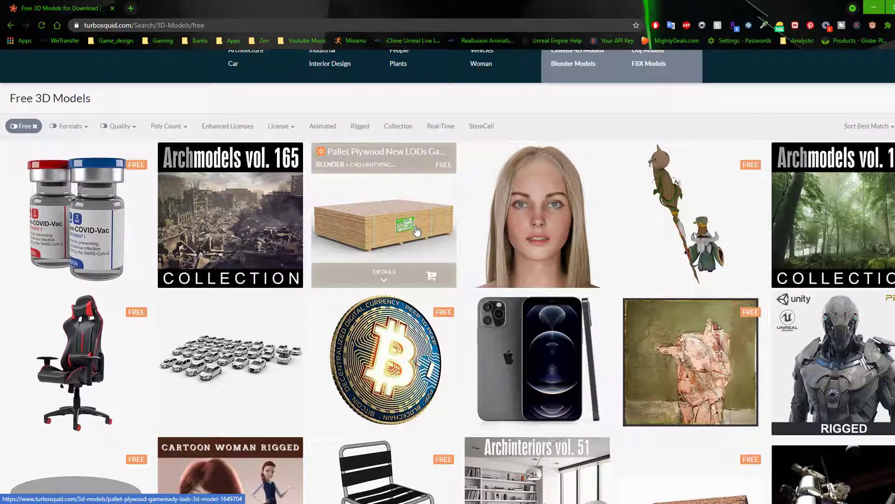
pyautogui.click(381, 339)
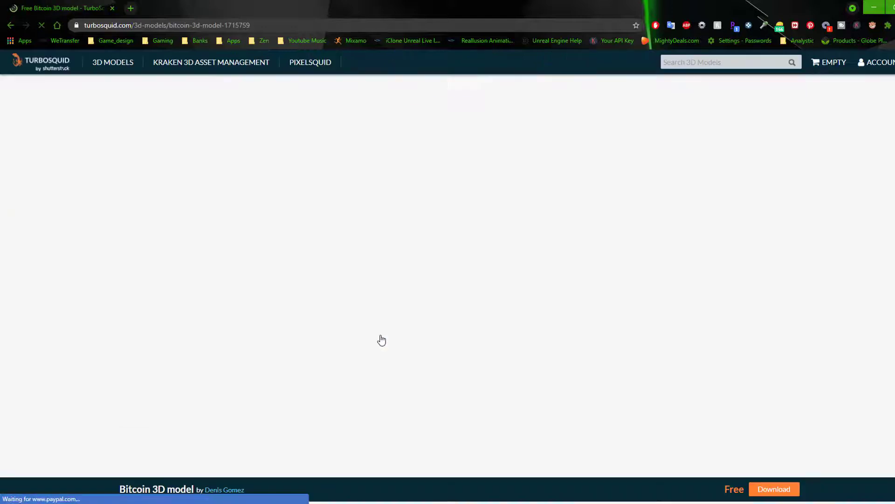
pyautogui.scroll(-6, 771, 313)
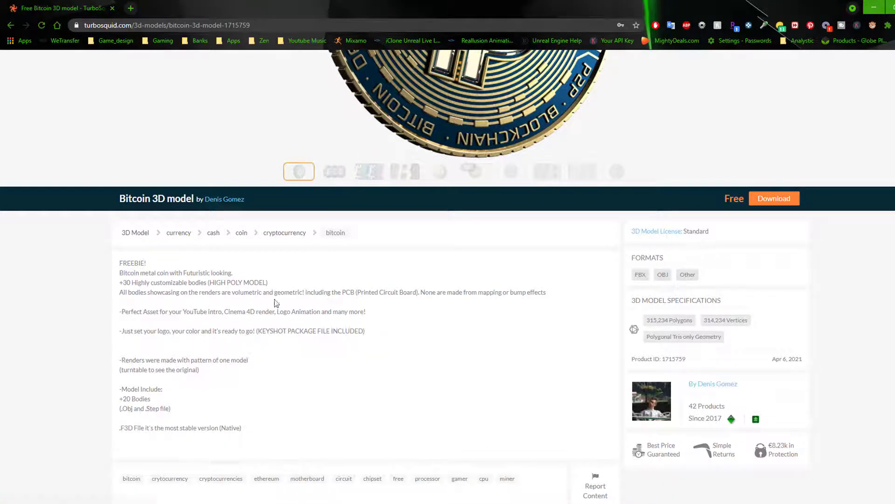
pyautogui.scroll(-2, 274, 298)
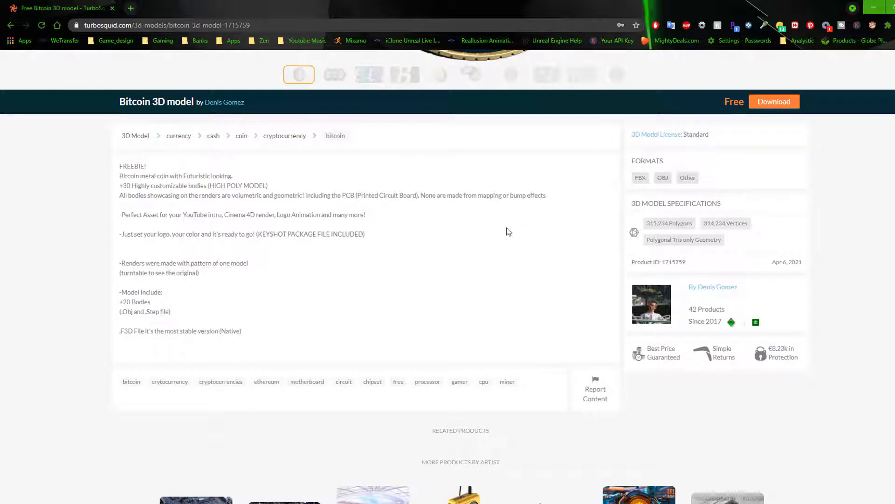
pyautogui.scroll(-4, 480, 241)
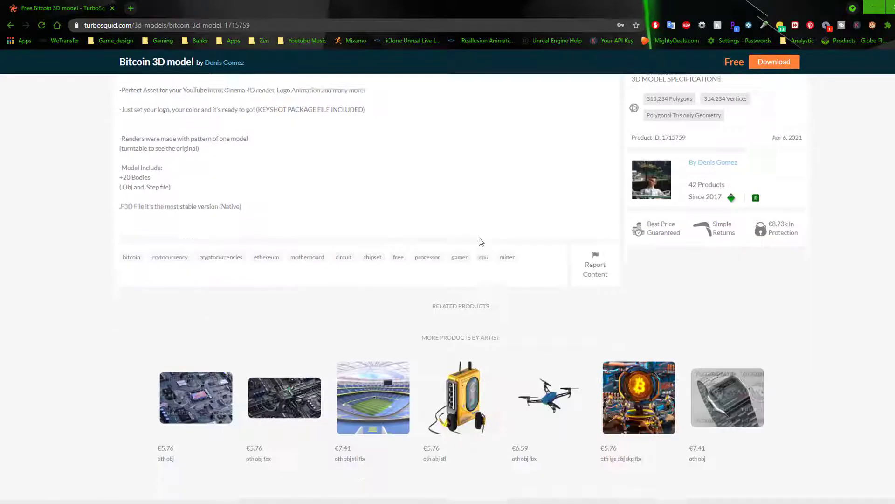
pyautogui.scroll(8, 84, 324)
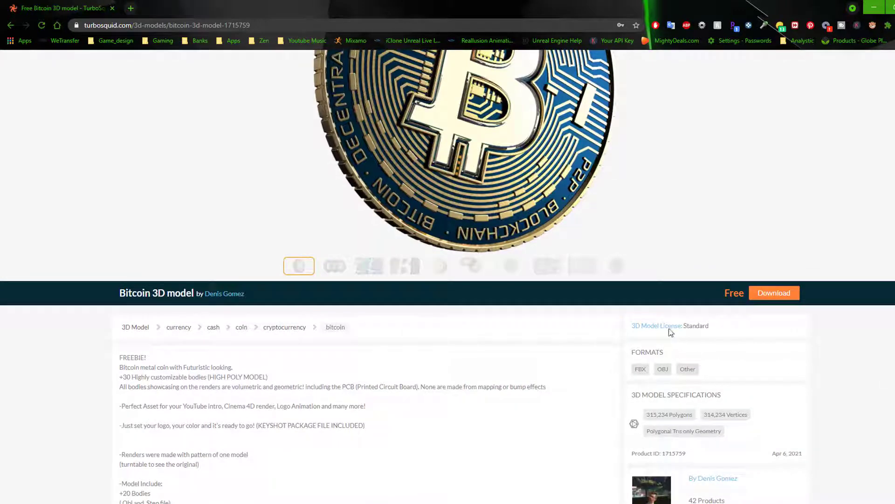
# View the 3D Model License's types of use in a new tab, then return to the Bitcoin page.
pyautogui.rightClick(669, 329)
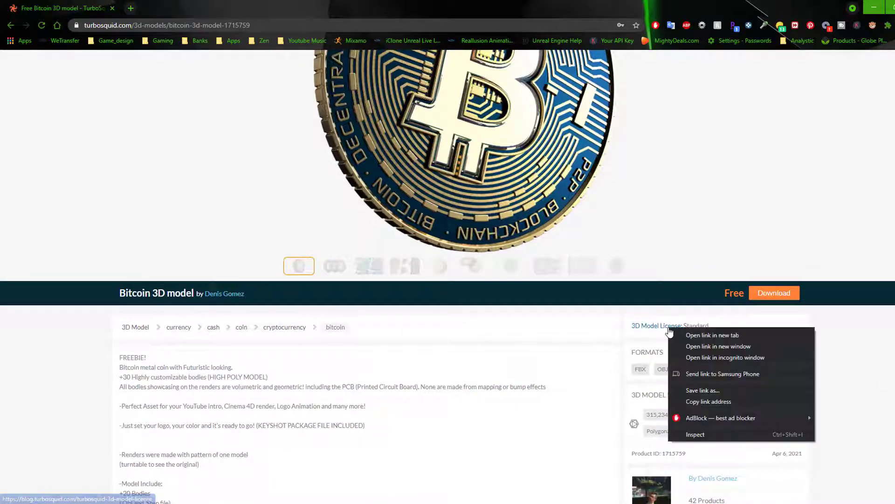
pyautogui.click(731, 334)
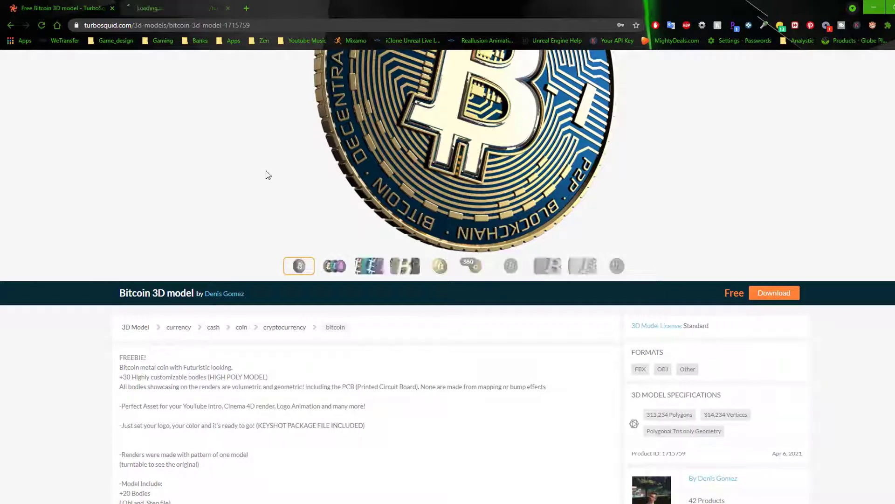
pyautogui.hotkey('ctrl', 'Tab')
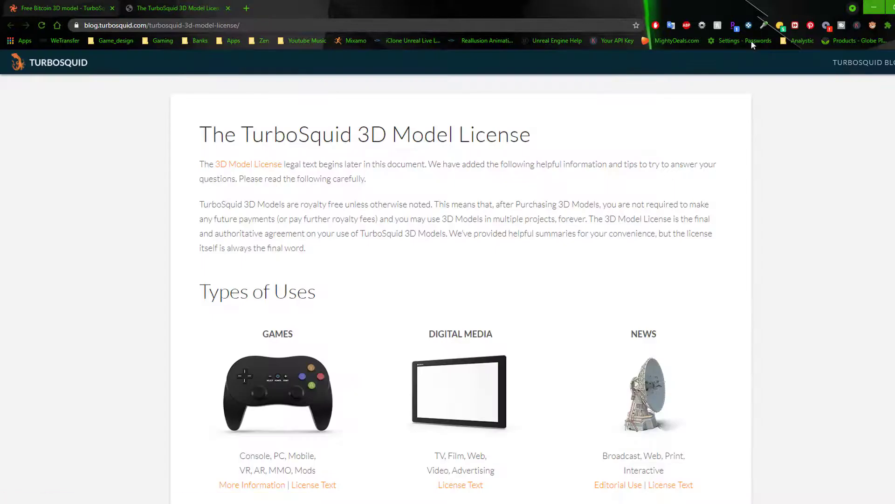
pyautogui.moveTo(571, 162); pyautogui.dragTo(121, 148)
pyautogui.click(180, 208)
pyautogui.scroll(-2, 557, 245)
pyautogui.scroll(-3, 298, 334)
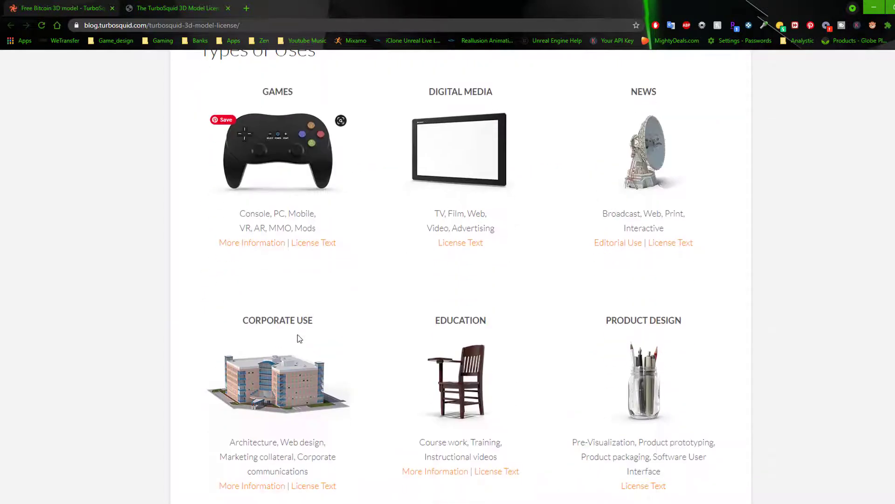
pyautogui.hotkey('ctrl', 'shift', 'Tab')
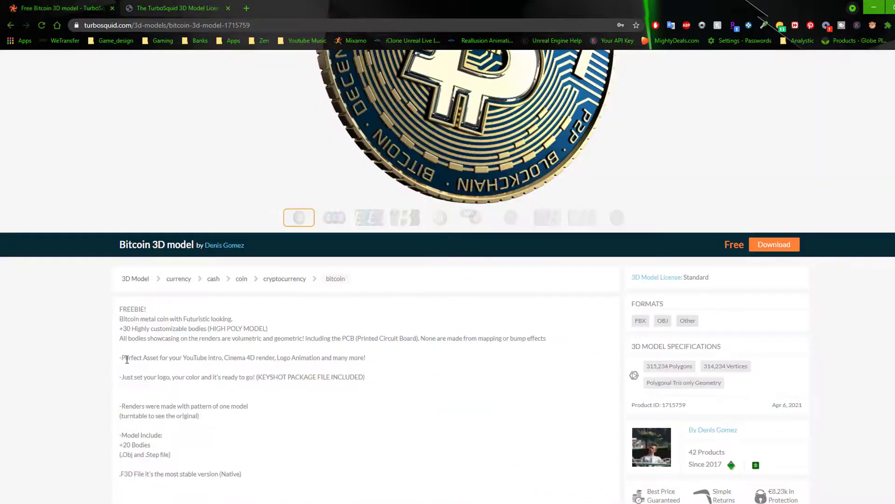
# Start the Bitcoin download and expand its My Files > Downloads entry to all five files.
pyautogui.click(763, 248)
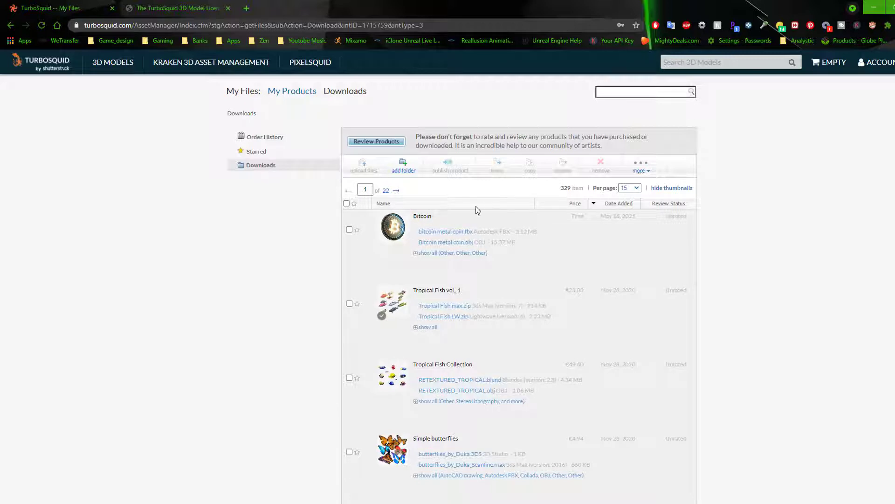
pyautogui.click(888, 65)
pyautogui.click(418, 253)
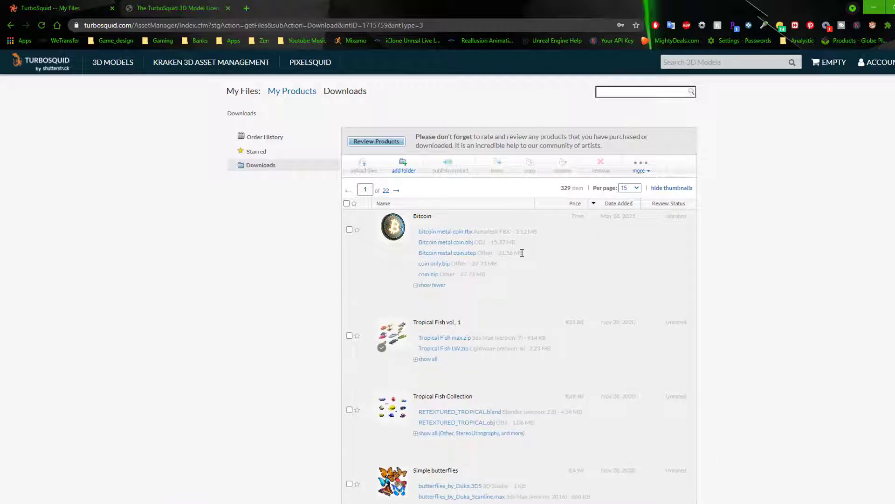
# Save bitcoin_metal_coin.fbx into the Downloads folder and reveal it in Explorer.
pyautogui.click(452, 232)
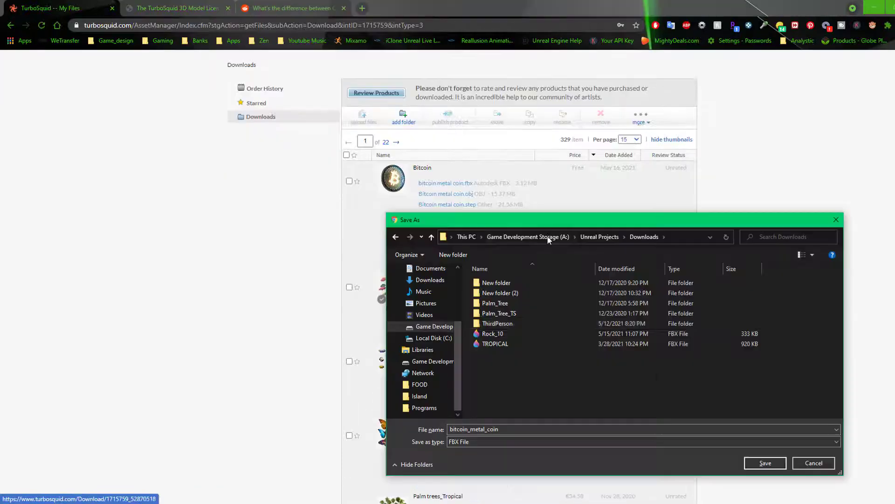
pyautogui.click(765, 463)
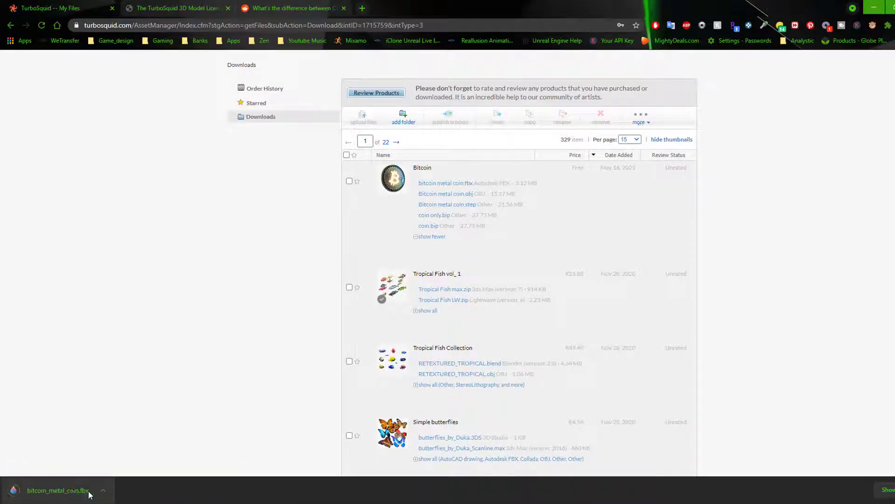
pyautogui.click(103, 490)
pyautogui.click(124, 460)
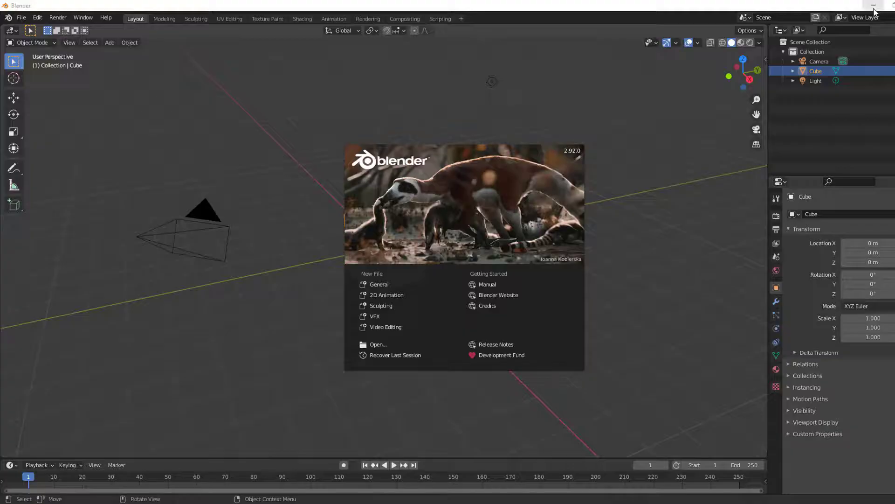
# Dismiss the splash screen, delete the default cube, and show the File > Import submenu.
pyautogui.click(660, 255)
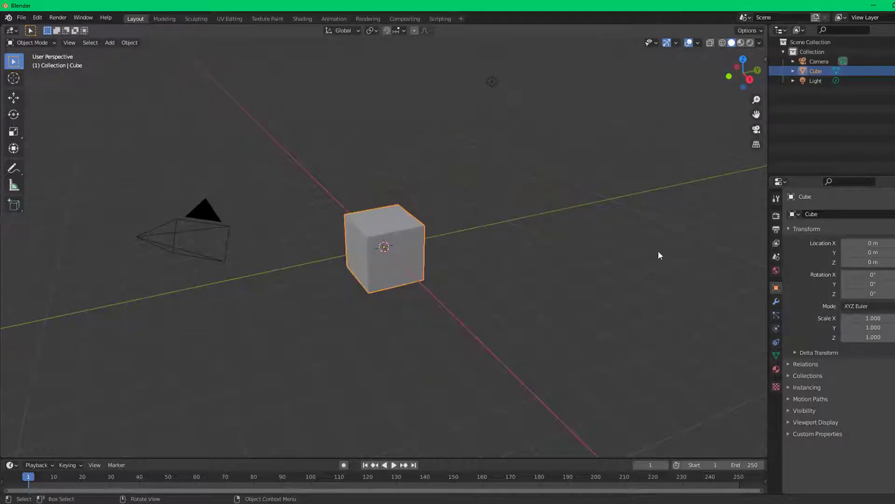
pyautogui.press('Delete')
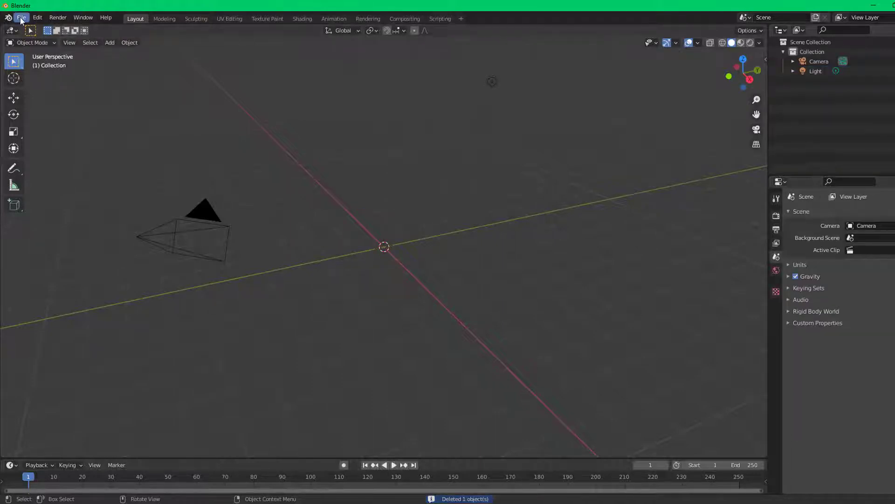
pyautogui.click(21, 17)
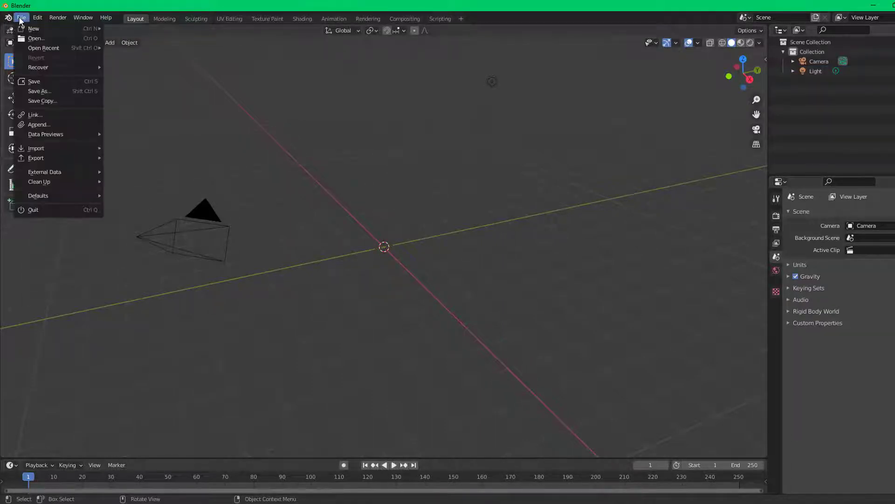
pyautogui.moveTo(45, 155)
# Import bitcoin_metal_coin.fbx as FBX using the pasted A:\Unreal Projects\Downloads folder path.
pyautogui.moveTo(86, 160)
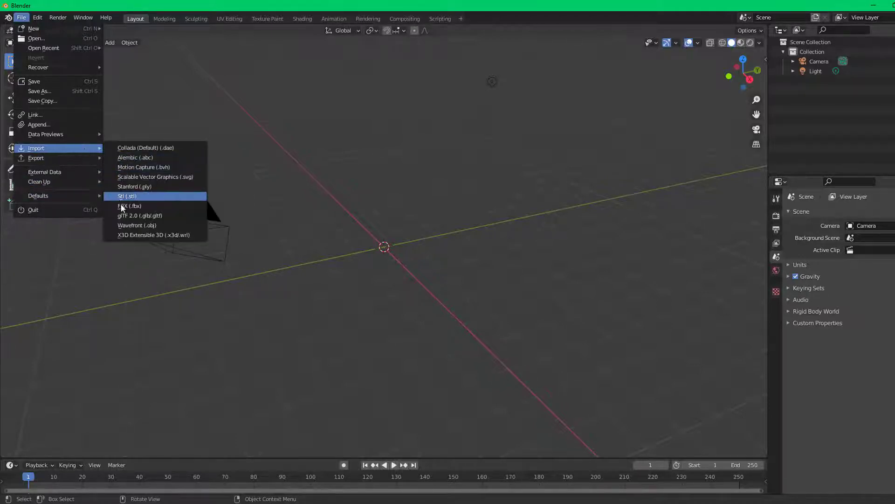
pyautogui.click(121, 203)
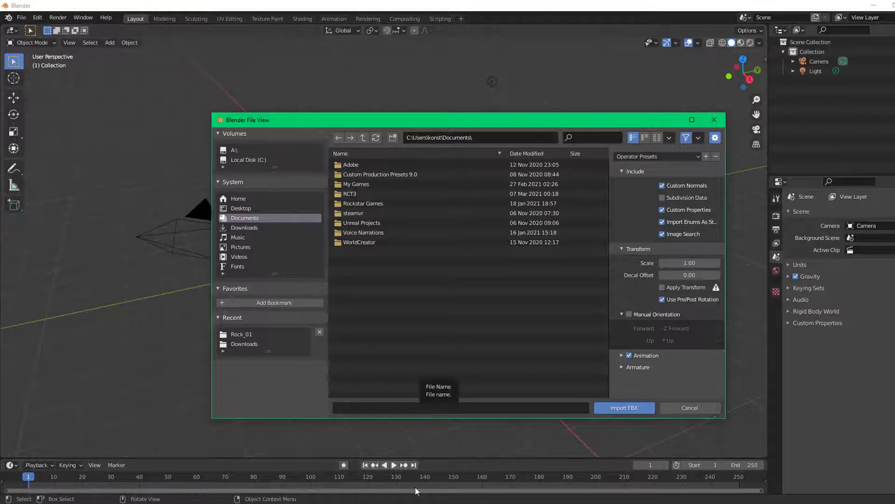
pyautogui.hotkey('alt', 'Tab')
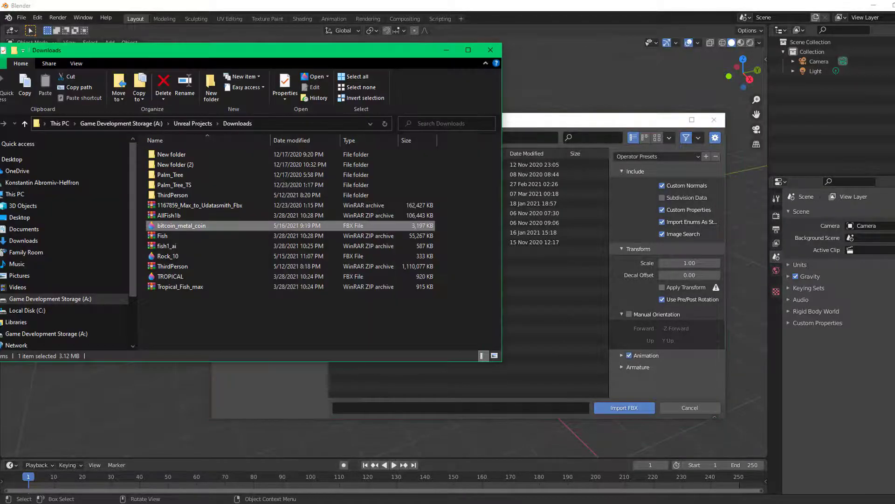
pyautogui.click(259, 119)
pyautogui.hotkey('ctrl', 'c')
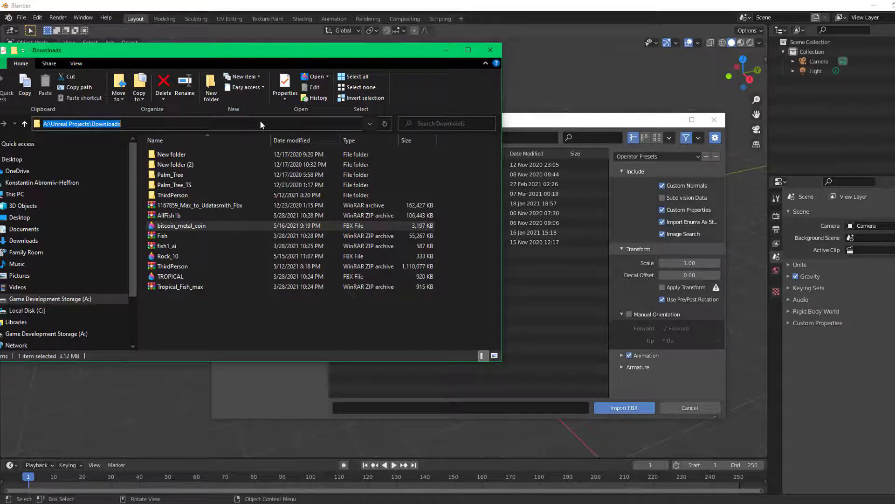
pyautogui.click(573, 137)
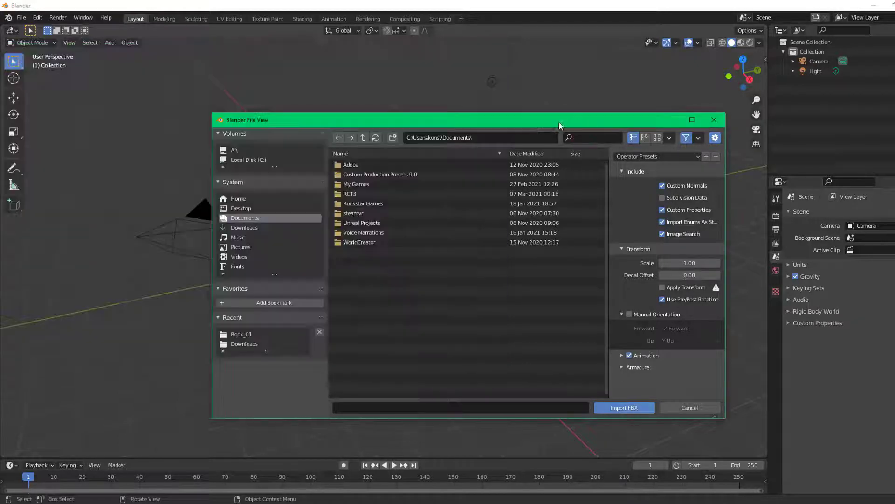
pyautogui.click(519, 133)
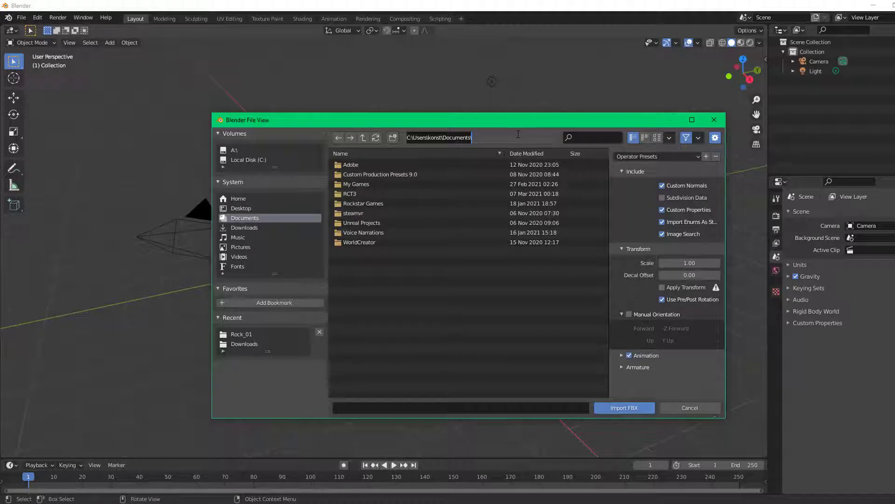
pyautogui.hotkey('ctrl', 'v')
pyautogui.press('Return')
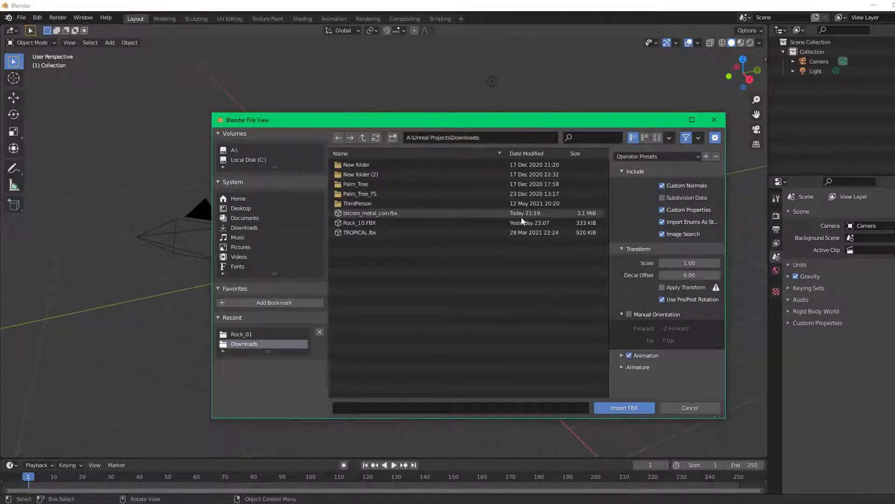
pyautogui.click(401, 211)
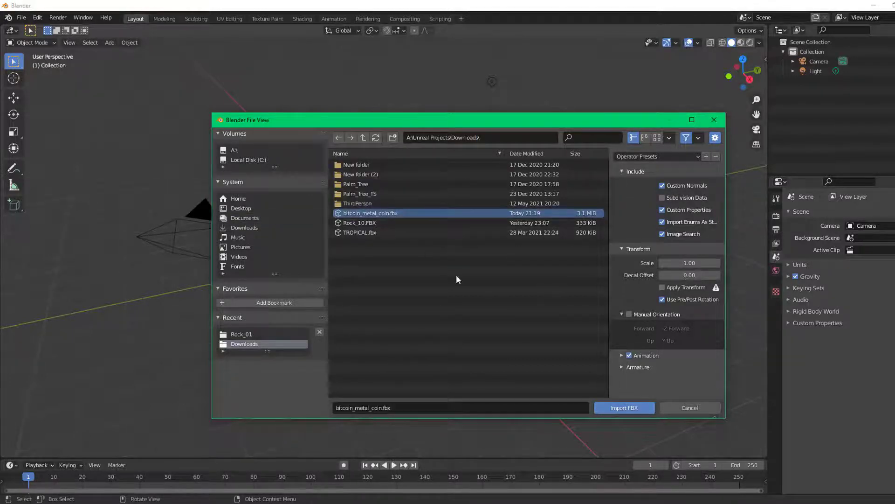
pyautogui.click(603, 410)
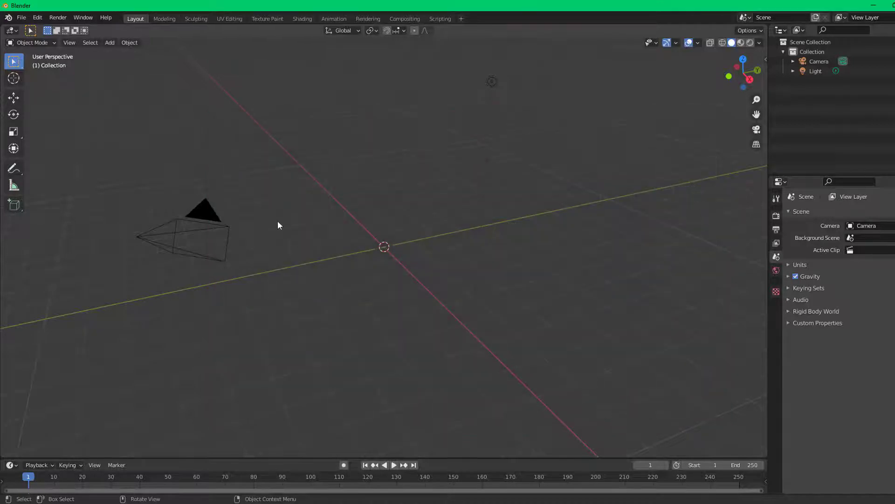
# Select Bitcoin miner v1 and the coin, then orbit the view to see it face-on.
pyautogui.moveTo(277, 224); pyautogui.dragTo(303, 169, button='middle')
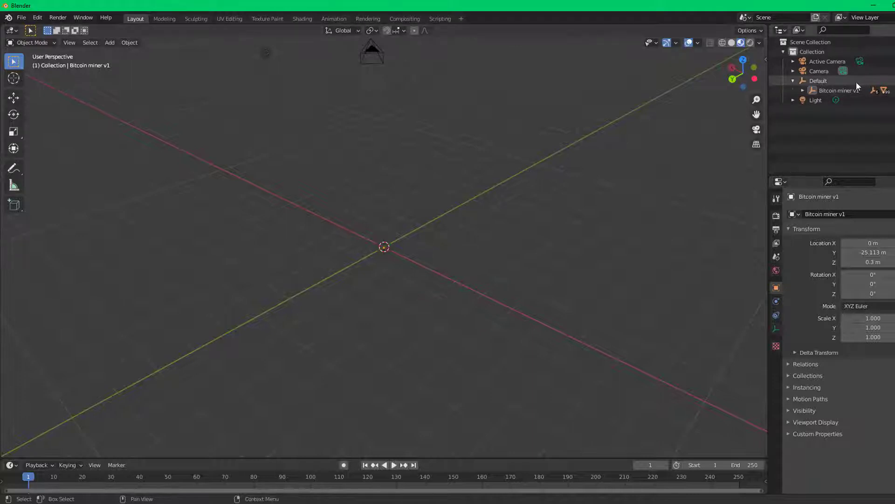
pyautogui.click(847, 91)
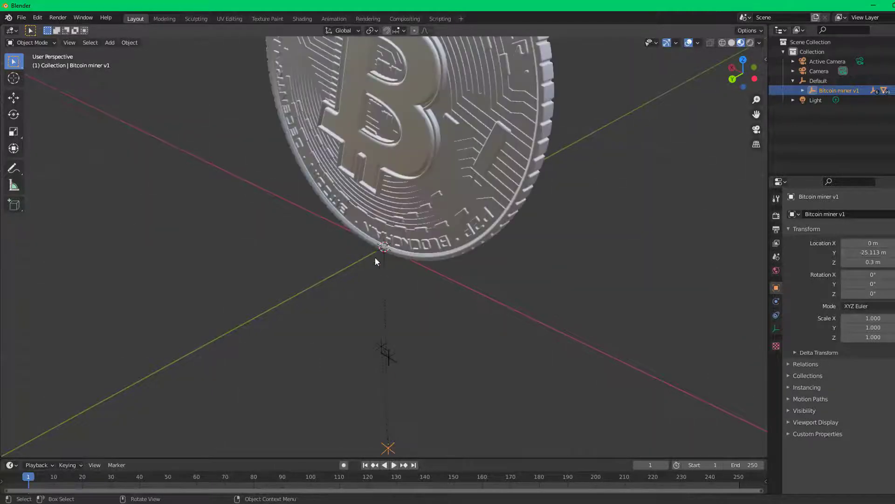
pyautogui.click(417, 161)
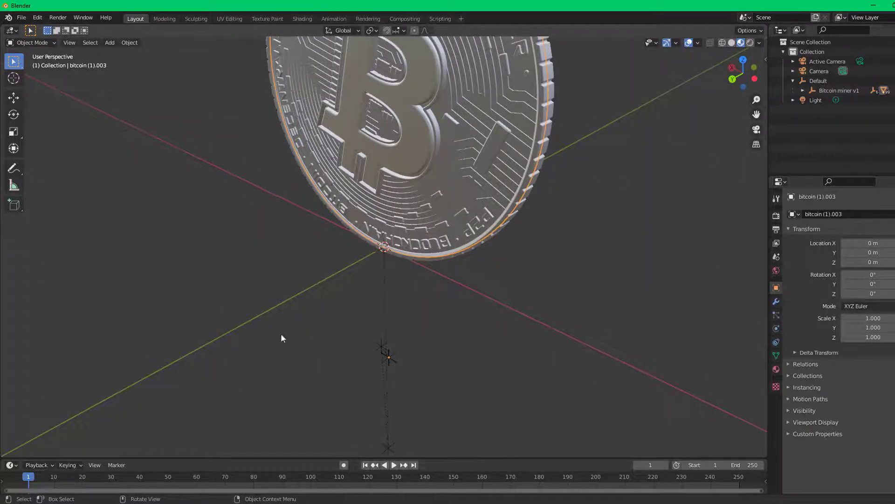
pyautogui.moveTo(358, 320); pyautogui.dragTo(373, 317, button='middle')
pyautogui.moveTo(432, 242); pyautogui.dragTo(444, 214, button='middle')
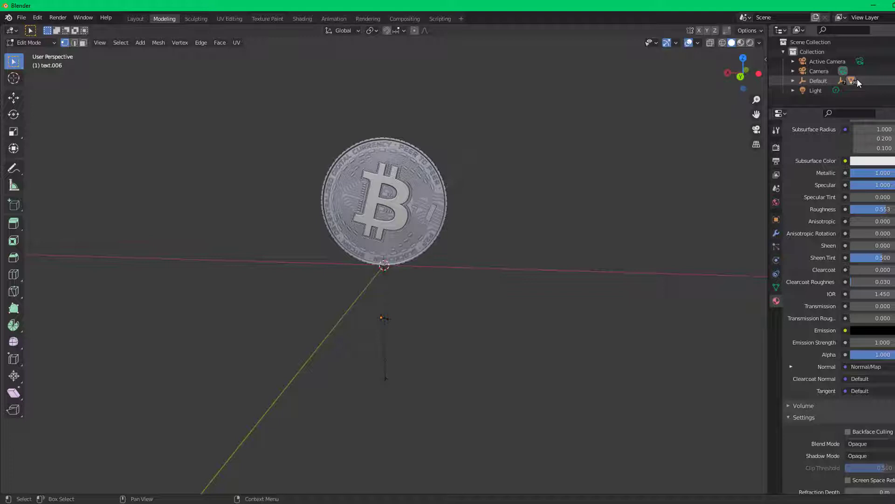
# Enlarge the Outliner and expand Default and Bitcoin miner v1 to list bitcoin, circuit and text parts.
pyautogui.click(793, 81)
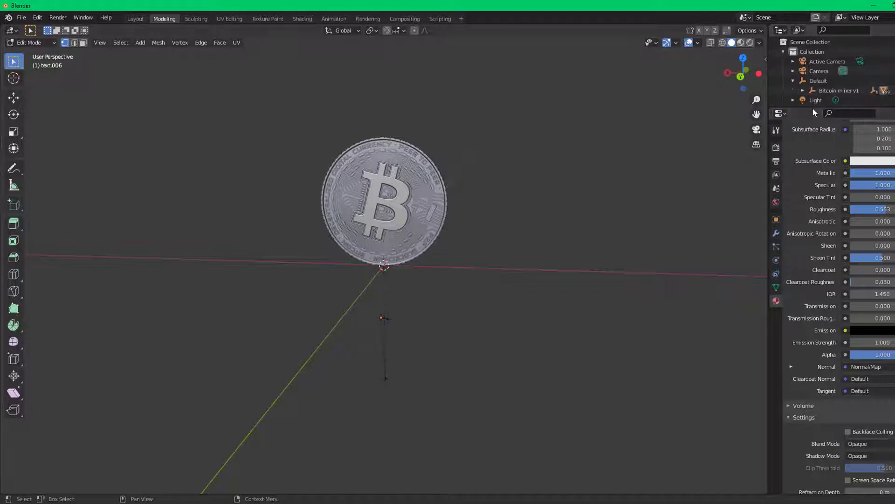
pyautogui.moveTo(814, 113); pyautogui.dragTo(814, 329)
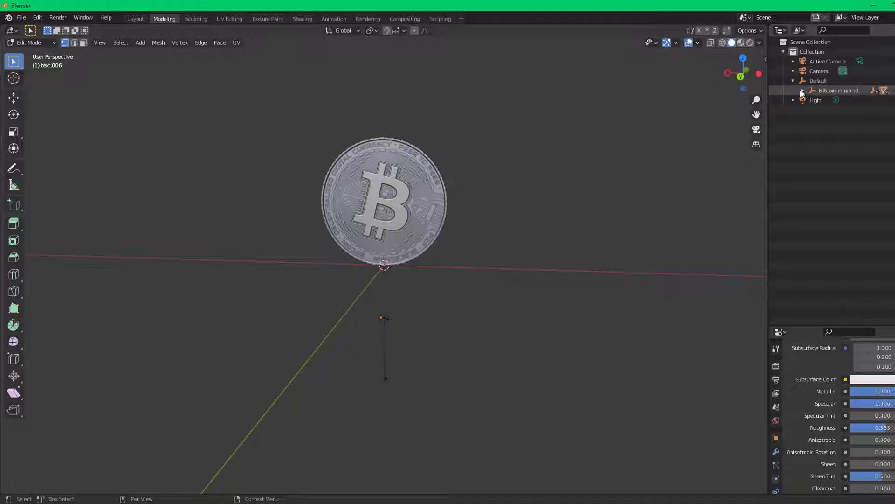
pyautogui.click(803, 91)
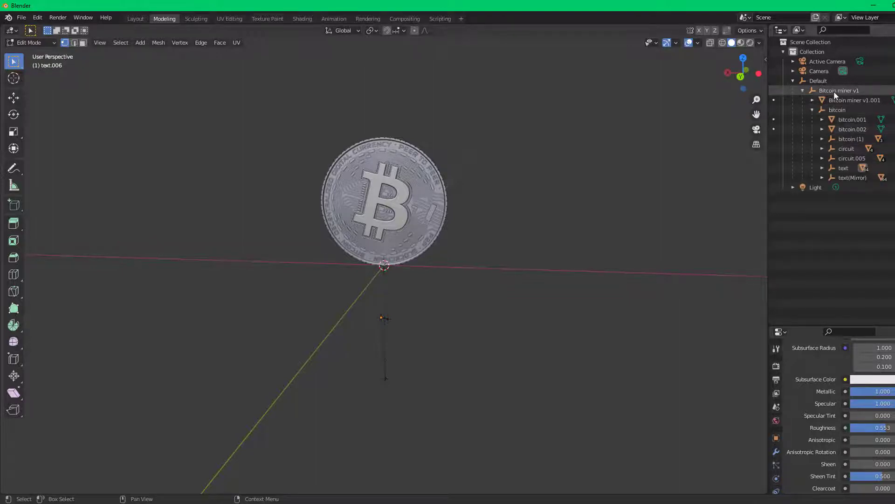
pyautogui.click(861, 99)
pyautogui.keyDown('ctrl'); pyautogui.click(861, 99); pyautogui.keyUp('ctrl')
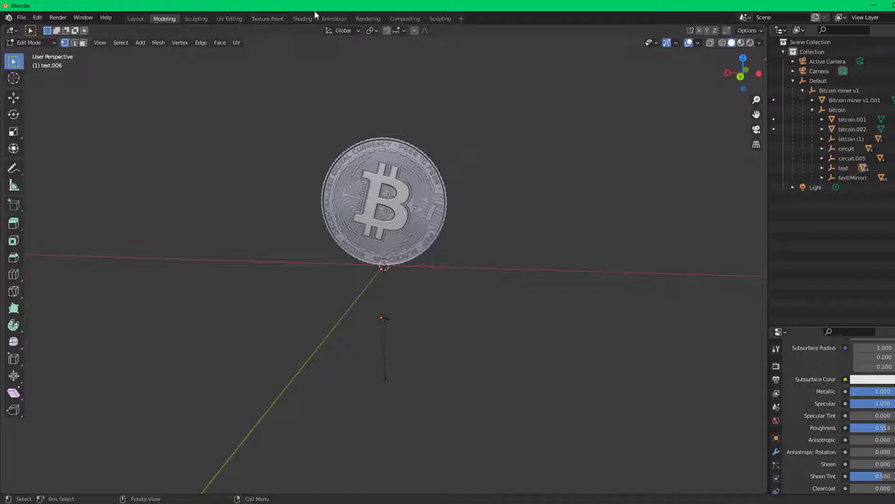
# Switch to the Shading workspace and frame the material nodes in the node editor.
pyautogui.click(303, 19)
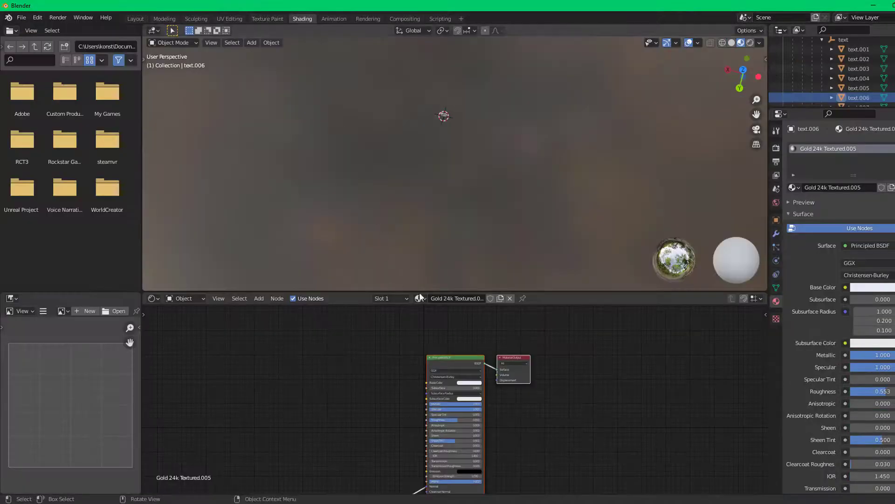
pyautogui.rightClick(701, 303)
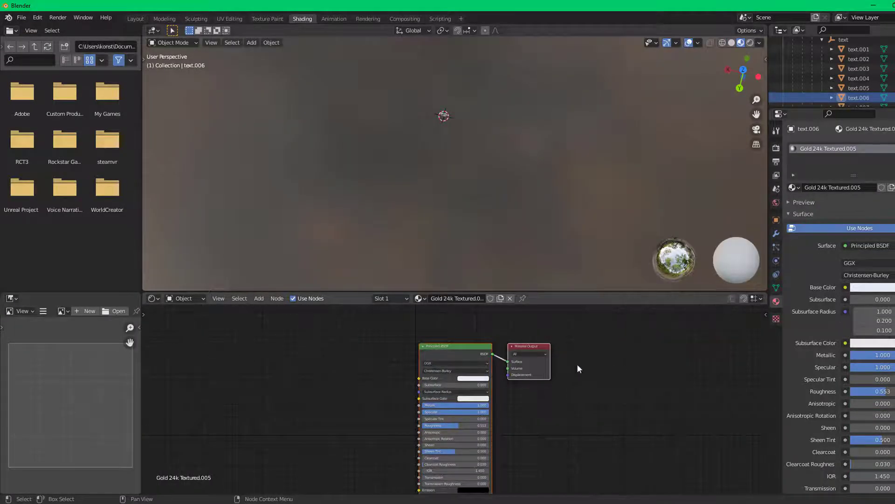
pyautogui.press('Home')
pyautogui.scroll(1, 569, 378)
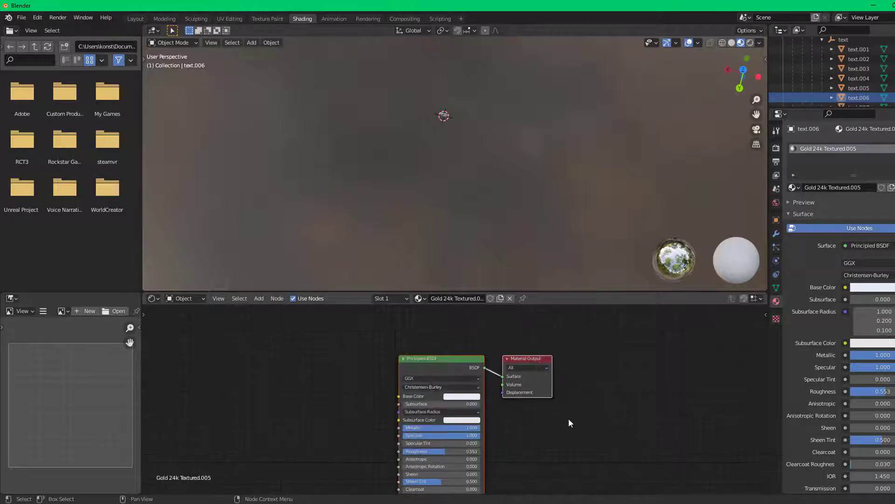
pyautogui.scroll(3, 883, 88)
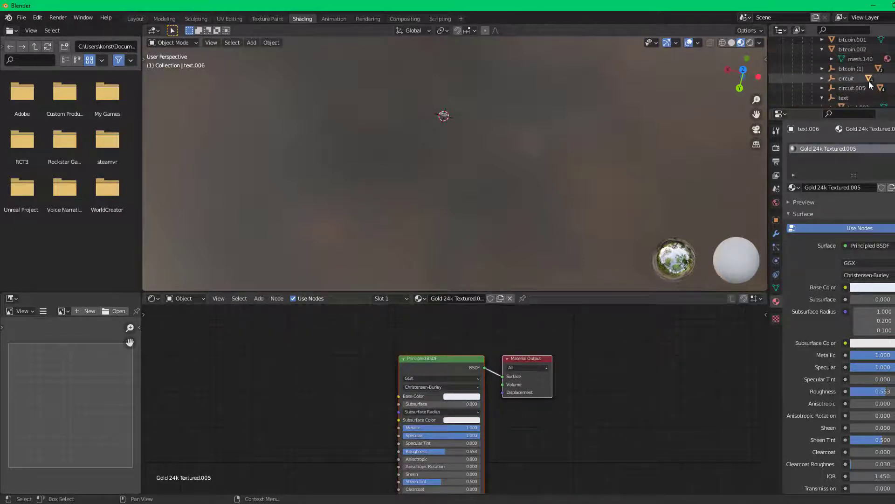
# Inspect the materials of bitcoin.002, bitcoin.001 (glass), text.002, text.003 and text.005.
pyautogui.click(855, 58)
pyautogui.scroll(2, 863, 79)
pyautogui.click(863, 80)
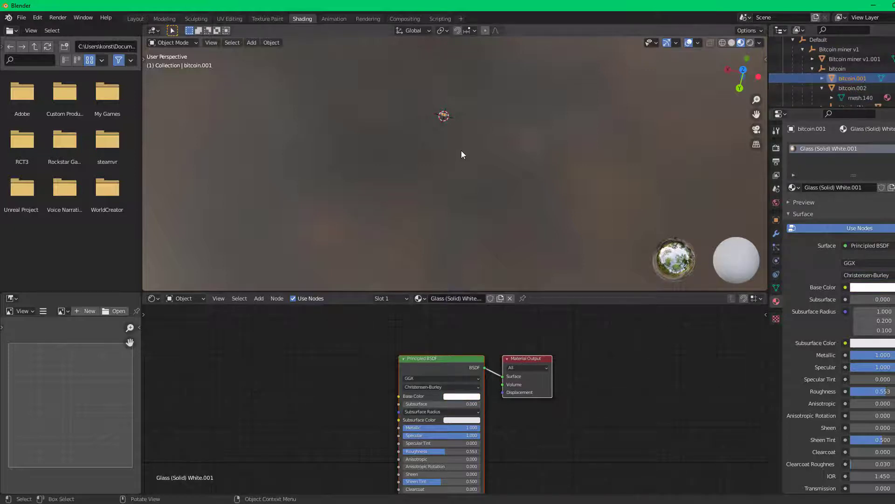
pyautogui.scroll(-5, 879, 89)
pyautogui.click(864, 80)
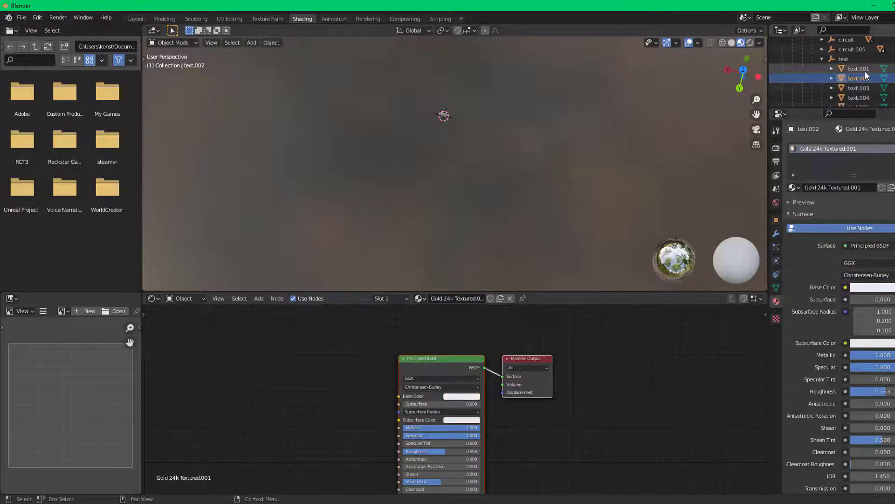
pyautogui.click(866, 88)
pyautogui.click(860, 103)
# Check the text.017 and text.031 materials, then select Bitcoin miner v1 and the Default collection.
pyautogui.scroll(-5, 863, 94)
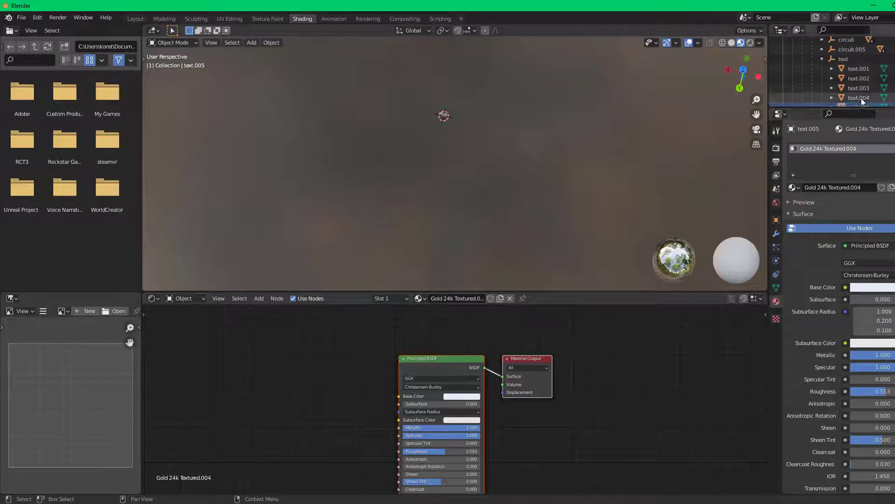
pyautogui.click(858, 87)
pyautogui.scroll(-9, 856, 68)
pyautogui.click(858, 97)
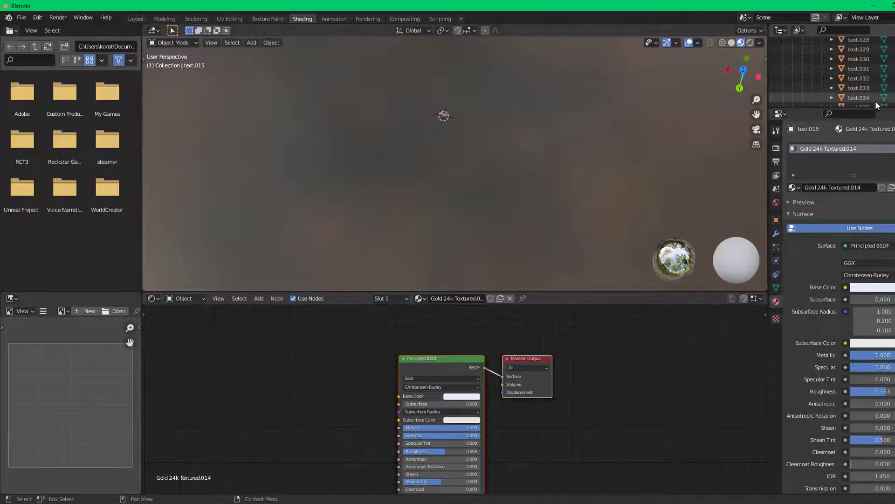
pyautogui.scroll(-3, 858, 97)
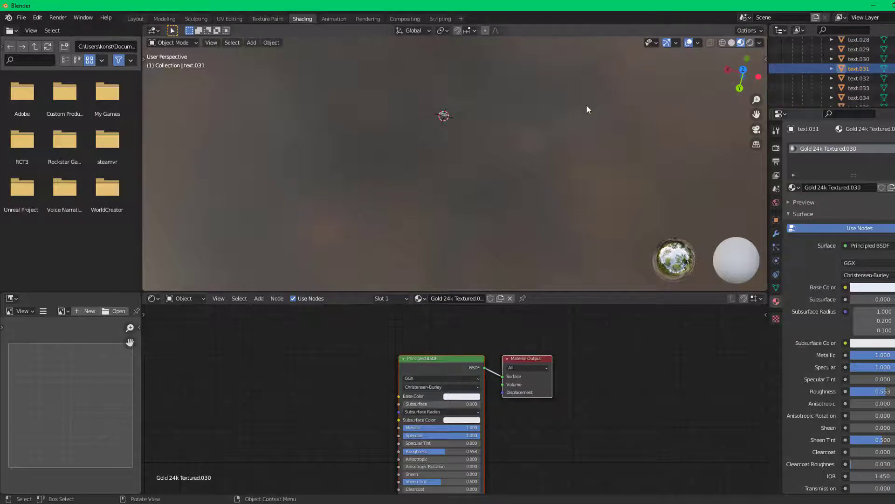
pyautogui.scroll(5, 832, 49)
pyautogui.scroll(10, 845, 63)
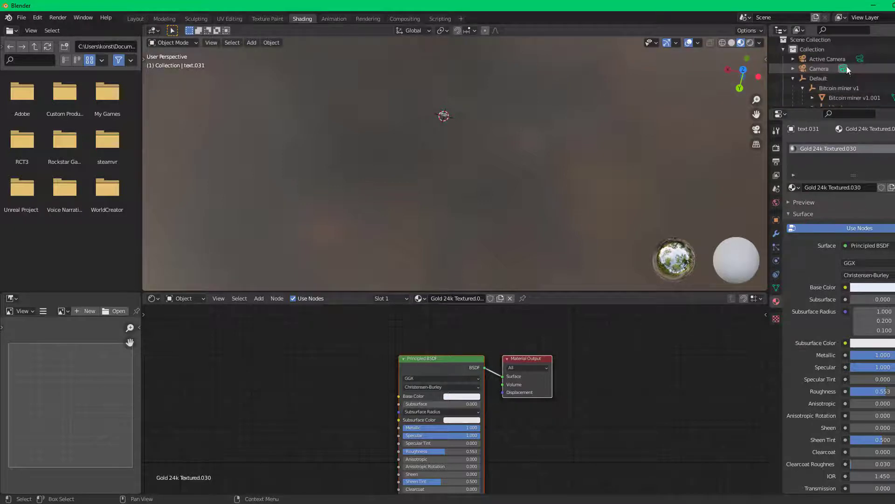
pyautogui.scroll(2, 854, 74)
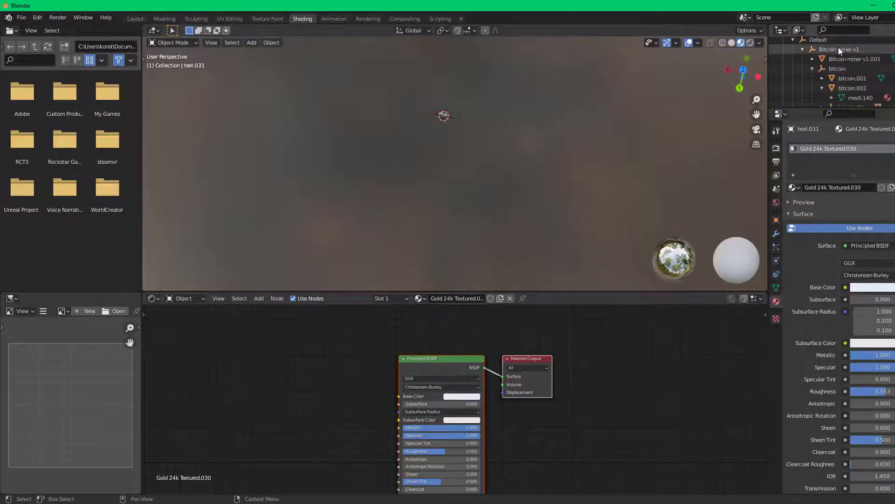
pyautogui.click(829, 68)
pyautogui.click(827, 60)
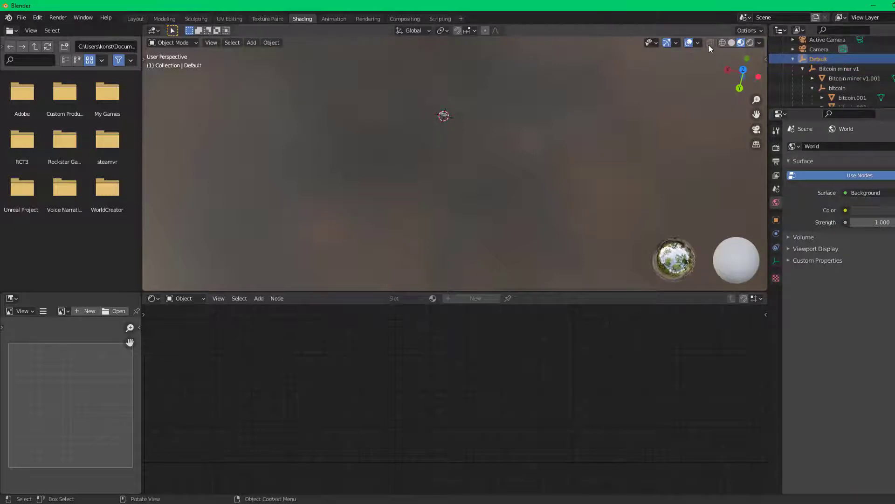
# In the Modeling workspace, set viewport shading Color to Random.
pyautogui.click(163, 19)
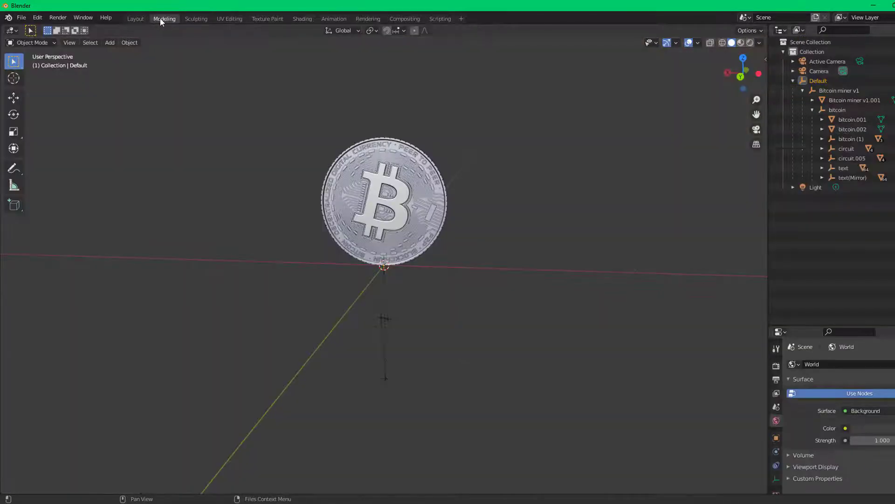
pyautogui.click(760, 39)
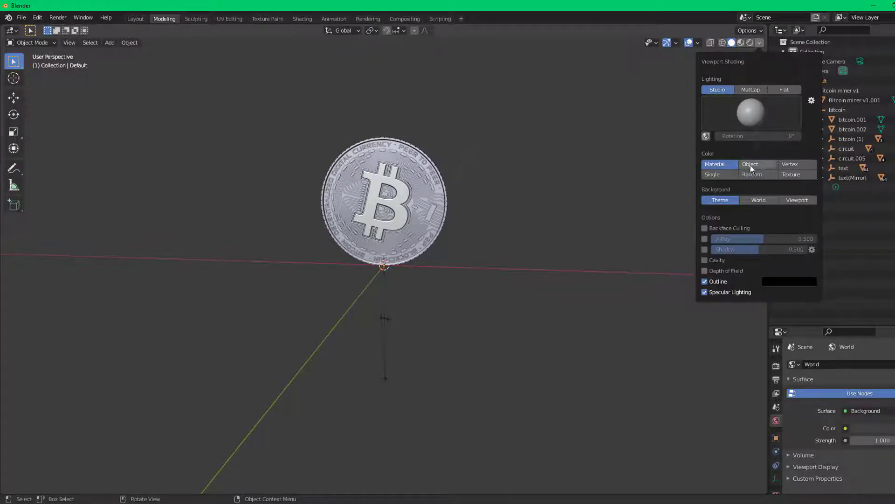
pyautogui.click(756, 175)
pyautogui.scroll(4, 425, 186)
# Orbit and zoom around the randomly coloured coin, viewing it edge-on and at an oblique angle.
pyautogui.moveTo(568, 122); pyautogui.dragTo(337, 230, button='middle')
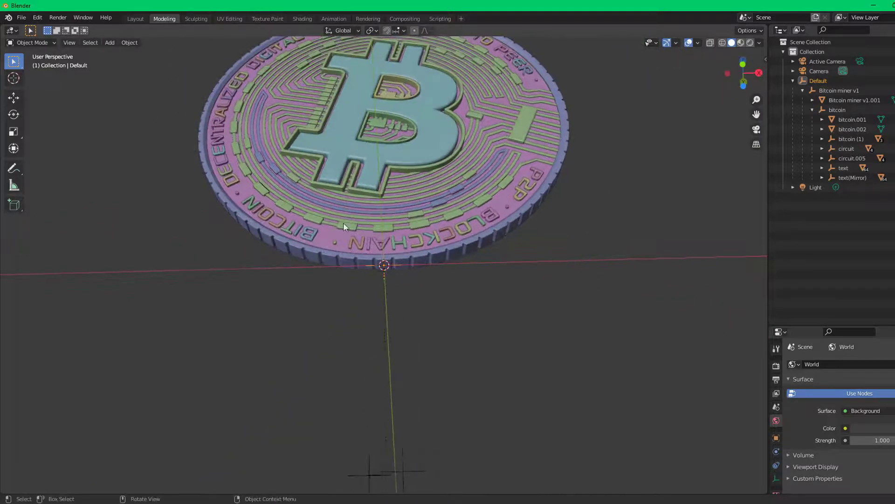
pyautogui.moveTo(573, 179); pyautogui.dragTo(377, 213, button='middle')
pyautogui.moveTo(462, 264); pyautogui.dragTo(390, 216, button='middle')
pyautogui.scroll(-6, 513, 298)
pyautogui.scroll(4, 482, 287)
pyautogui.moveTo(568, 154); pyautogui.dragTo(271, 168, button='middle')
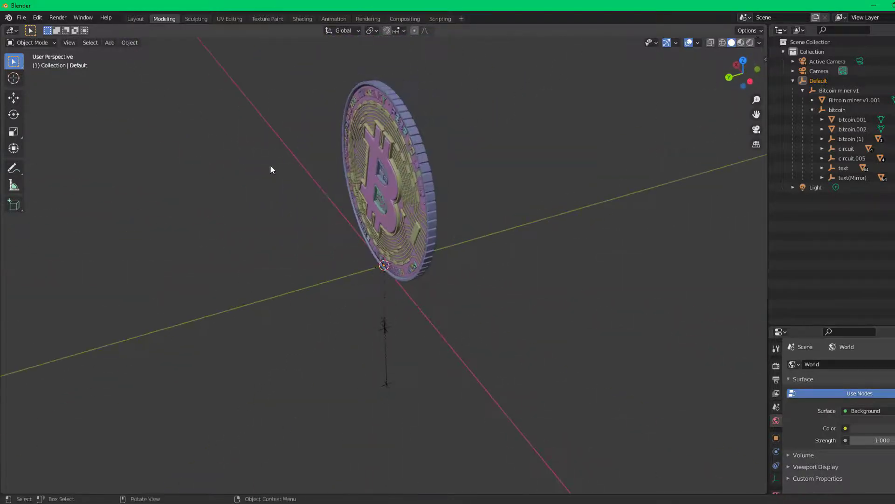
pyautogui.moveTo(552, 233); pyautogui.dragTo(212, 219, button='middle')
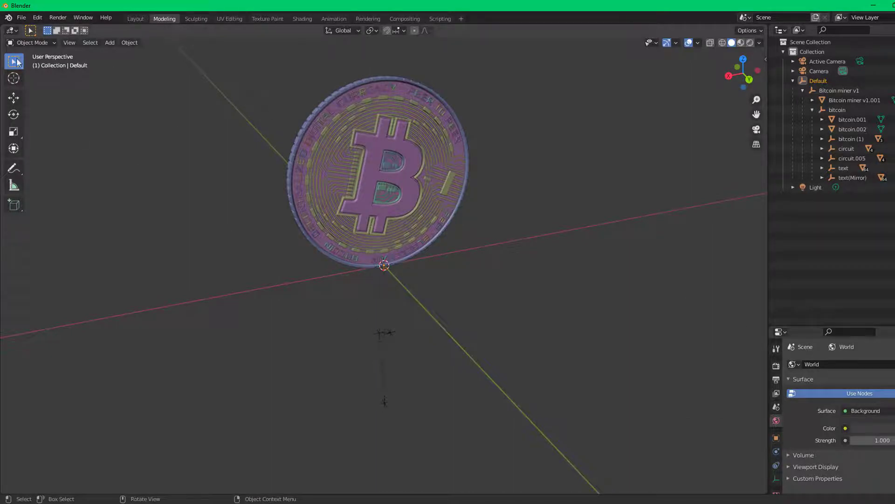
pyautogui.click(22, 17)
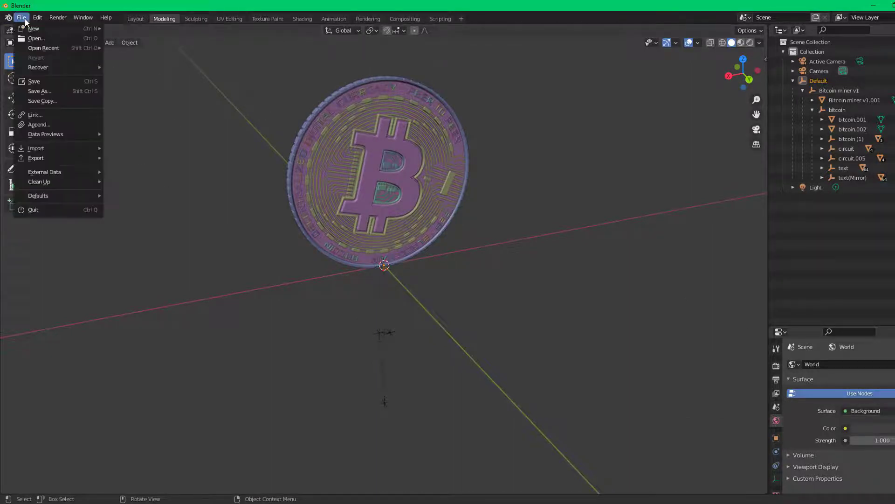
pyautogui.moveTo(43, 173)
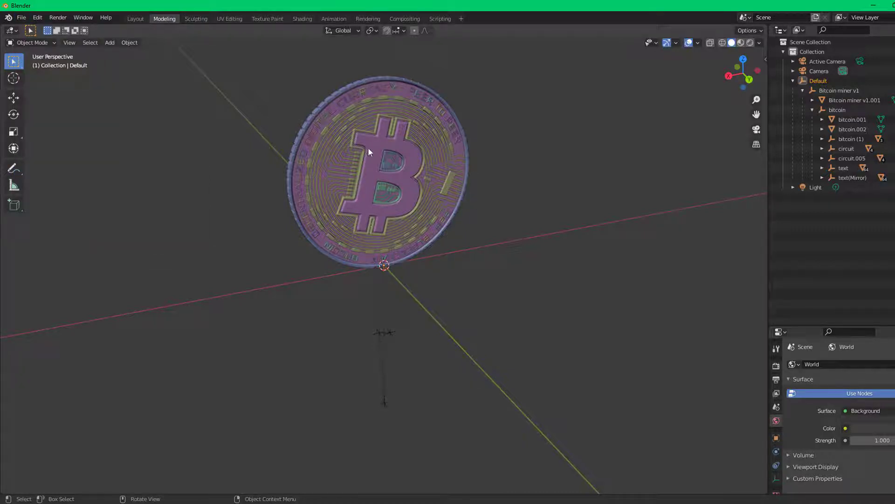
# In the Shading workspace, select Bitcoin miner v1.001 to show its Gold 24k Textured.136 material.
pyautogui.click(275, 19)
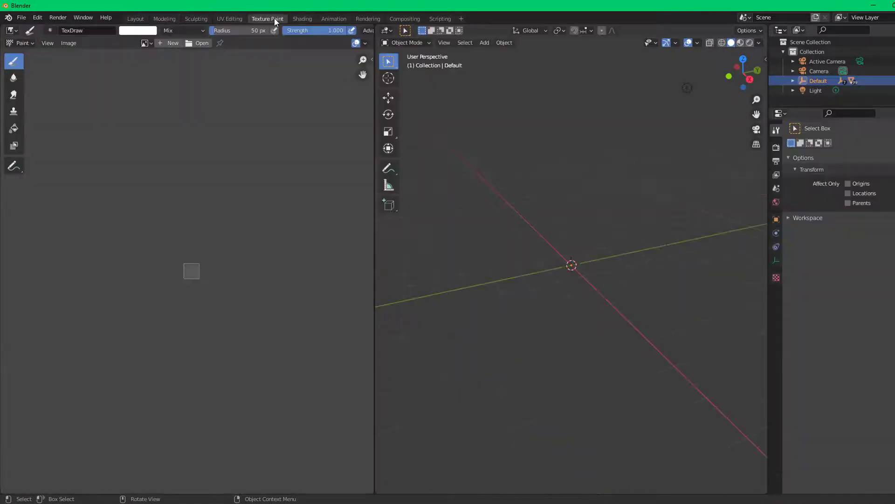
pyautogui.click(305, 20)
pyautogui.click(843, 68)
pyautogui.click(866, 78)
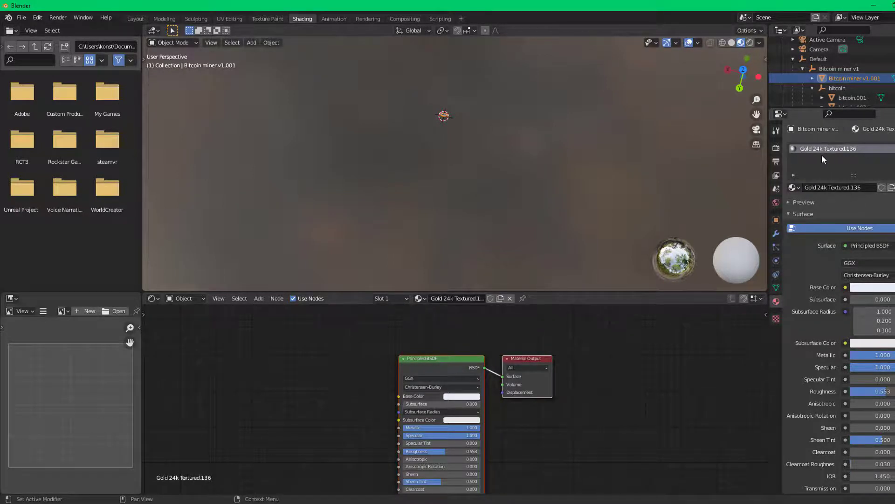
# Inspect the Principled BSDF inputs (Metallic 1.000, Roughness 0.553) and edit the file browser folder path.
pyautogui.scroll(3, 576, 429)
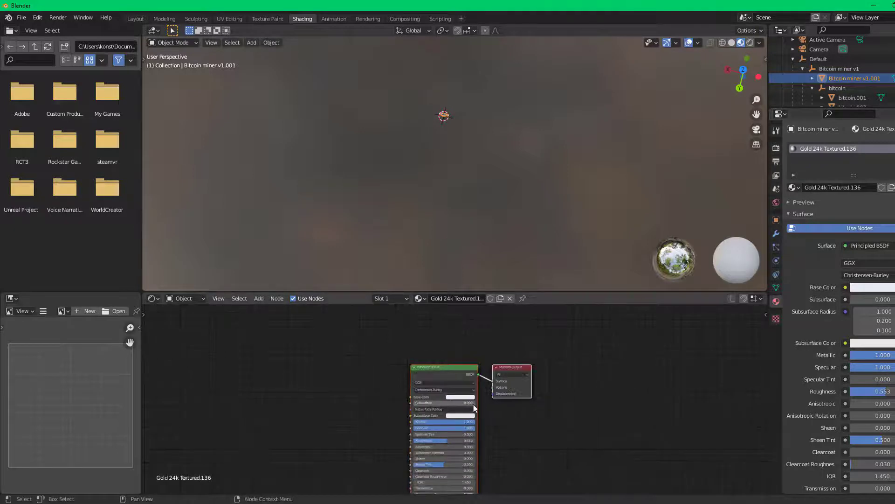
pyautogui.moveTo(566, 458); pyautogui.dragTo(575, 416, button='middle')
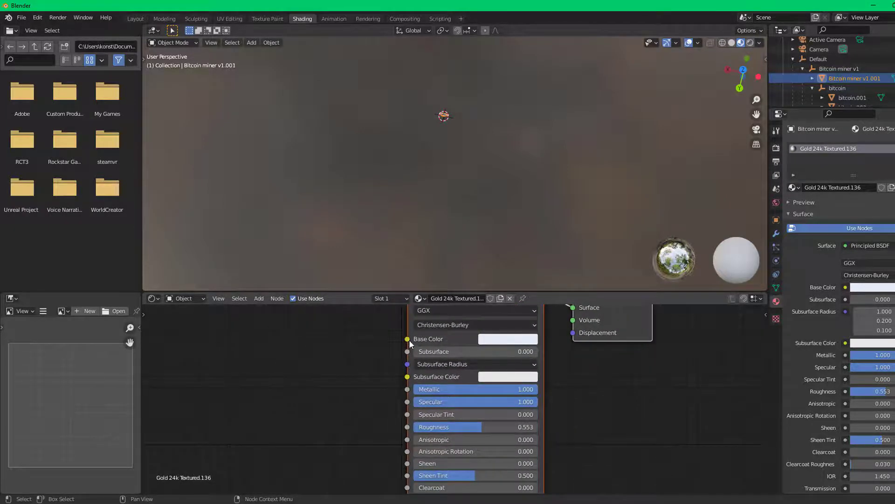
pyautogui.moveTo(407, 338); pyautogui.dragTo(293, 359)
pyautogui.scroll(-1, 454, 423)
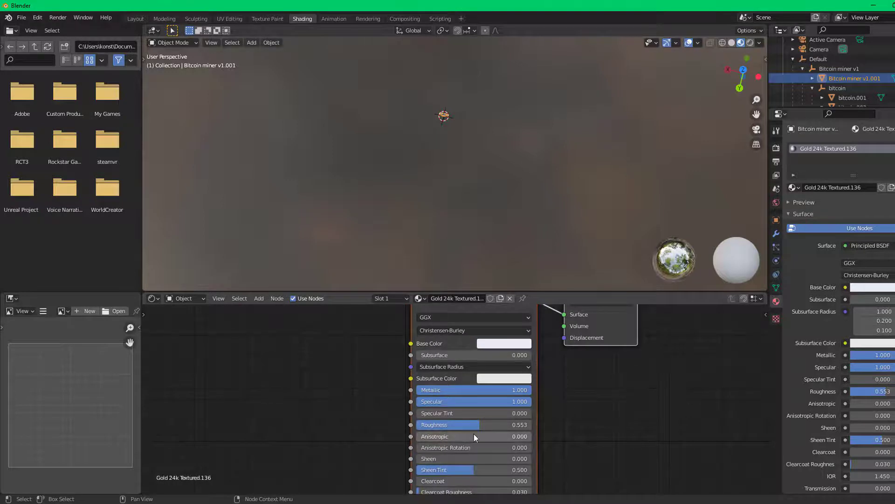
pyautogui.scroll(-2, 477, 432)
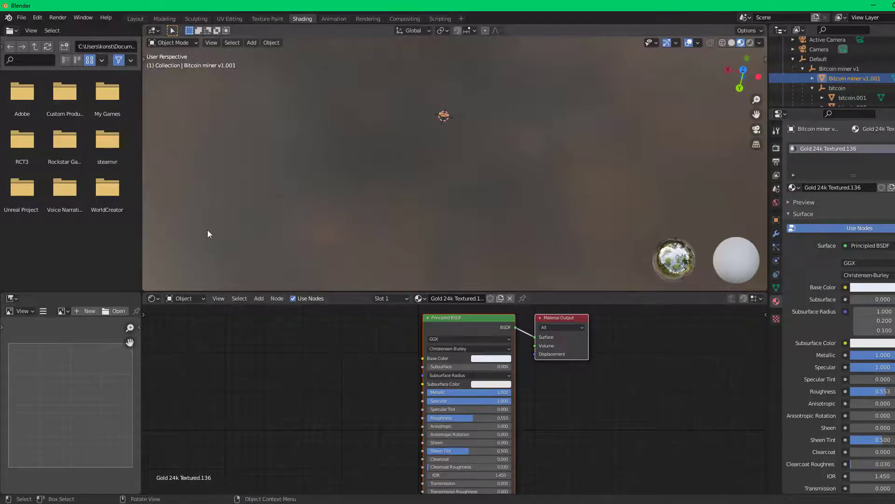
pyautogui.click(103, 46)
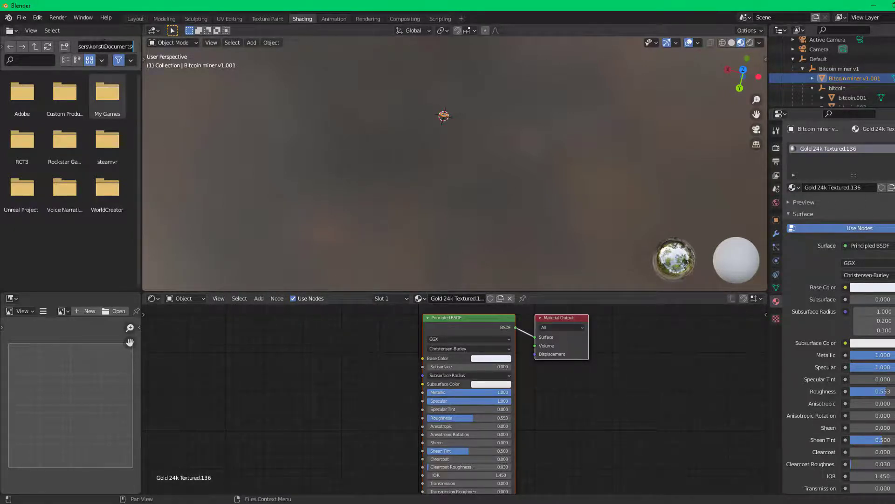
pyautogui.press('Return')
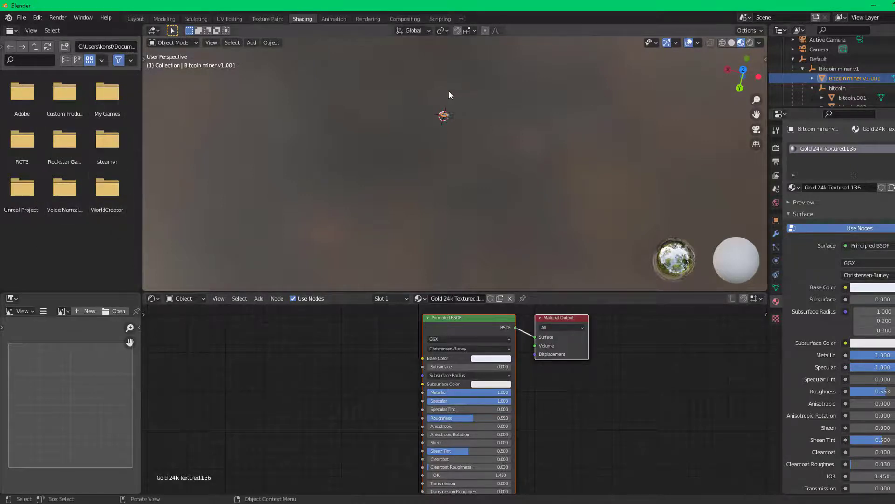
# Orbit the Layout viewport around the coin to see it face-on and from other angles.
pyautogui.click(136, 19)
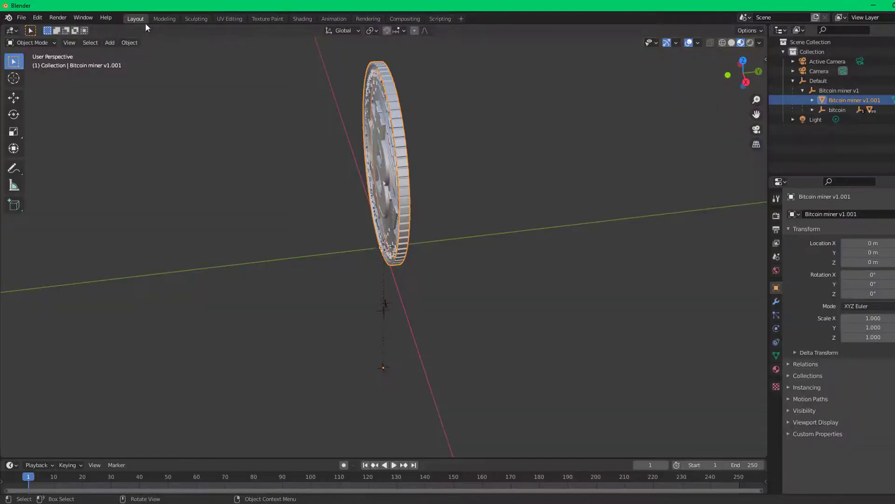
pyautogui.moveTo(344, 244)
pyautogui.mouseDown(button='middle')
pyautogui.moveTo(425, 208)
pyautogui.moveTo(494, 214)
pyautogui.moveTo(206, 250)
pyautogui.moveTo(591, 243)
pyautogui.moveTo(458, 264)
pyautogui.moveTo(354, 251)
pyautogui.mouseUp(button='middle')
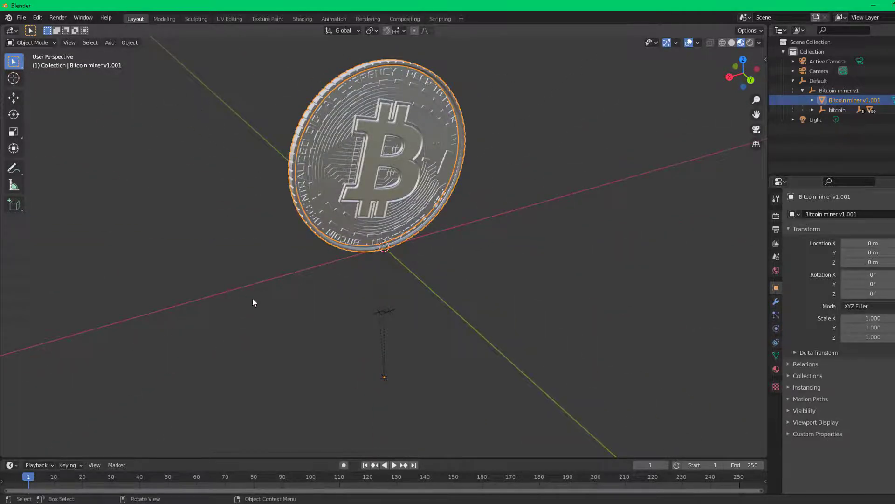
pyautogui.moveTo(419, 365); pyautogui.dragTo(598, 293, button='middle')
pyautogui.moveTo(655, 295); pyautogui.dragTo(435, 275, button='middle')
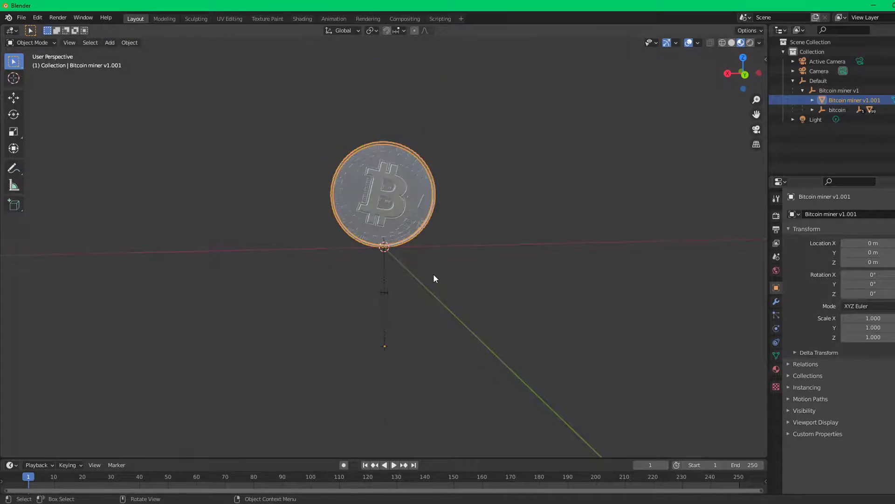